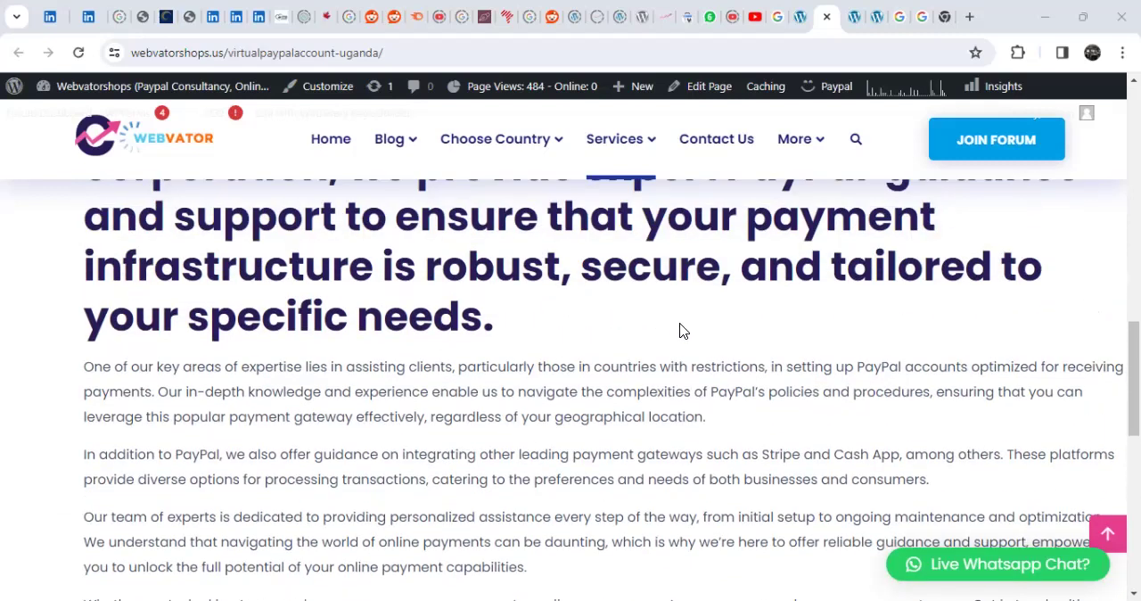
pyautogui.scroll(-2, 680, 331)
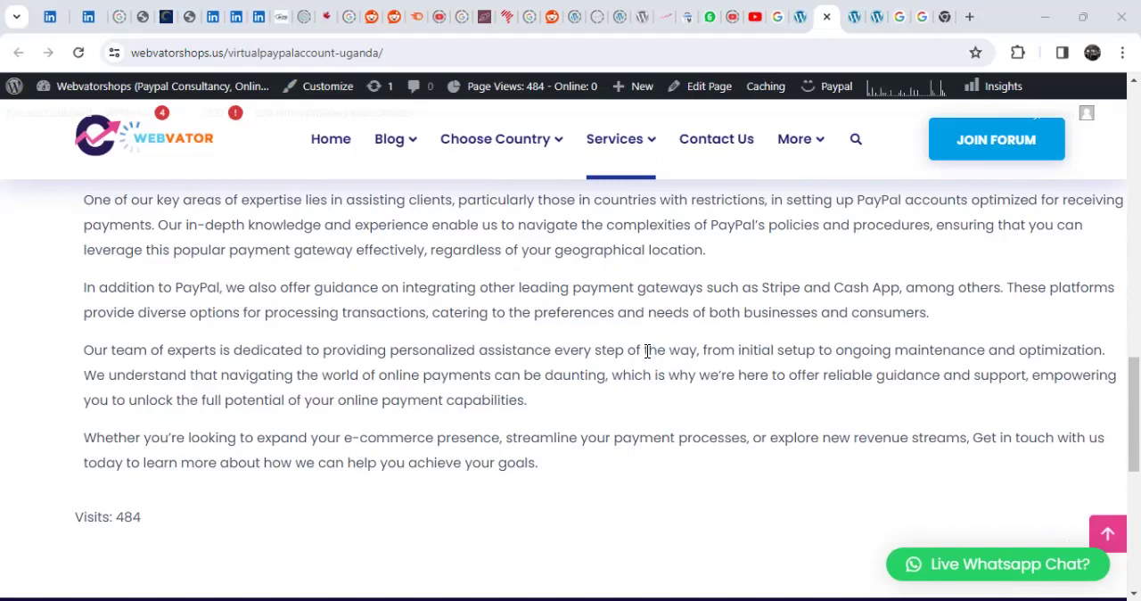
# - Compare the text of the live virtualpaypalaccount-uganda page with its page-builder layout in the WordPress editor
pyautogui.scroll(1, 667, 219)
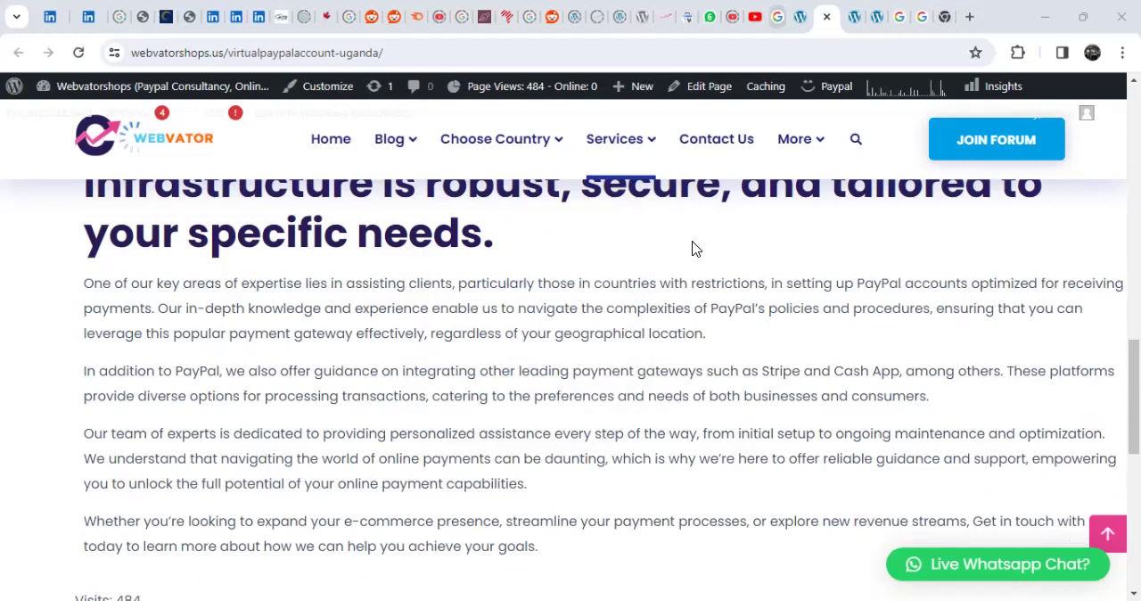
pyautogui.hotkey('ctrl', 'shift', 'Tab')
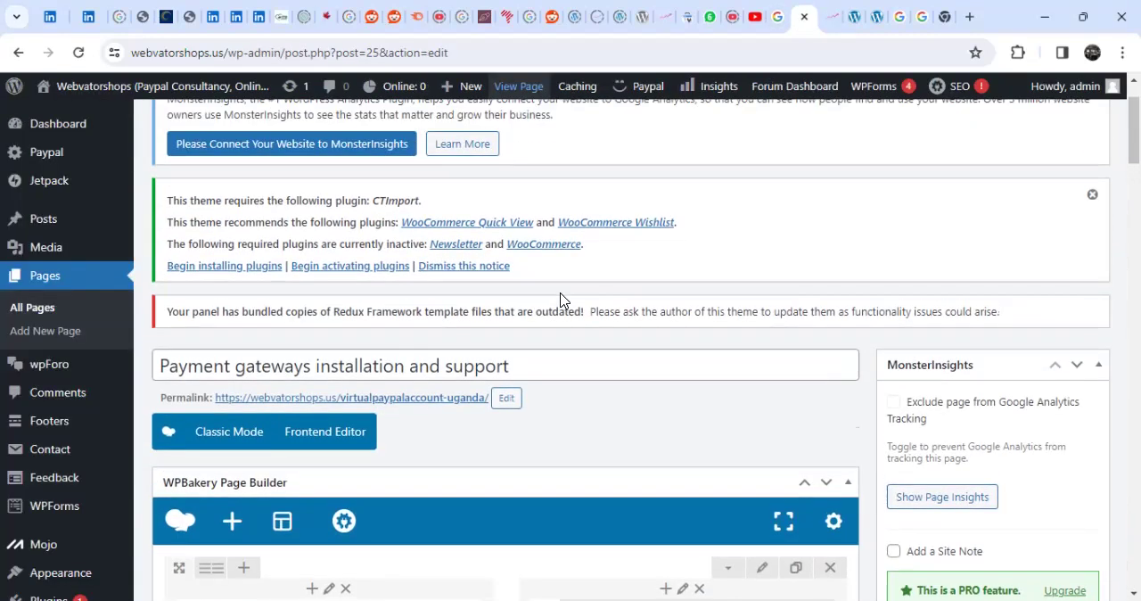
pyautogui.scroll(-2, 561, 300)
pyautogui.scroll(-1, 646, 313)
pyautogui.scroll(2, 647, 316)
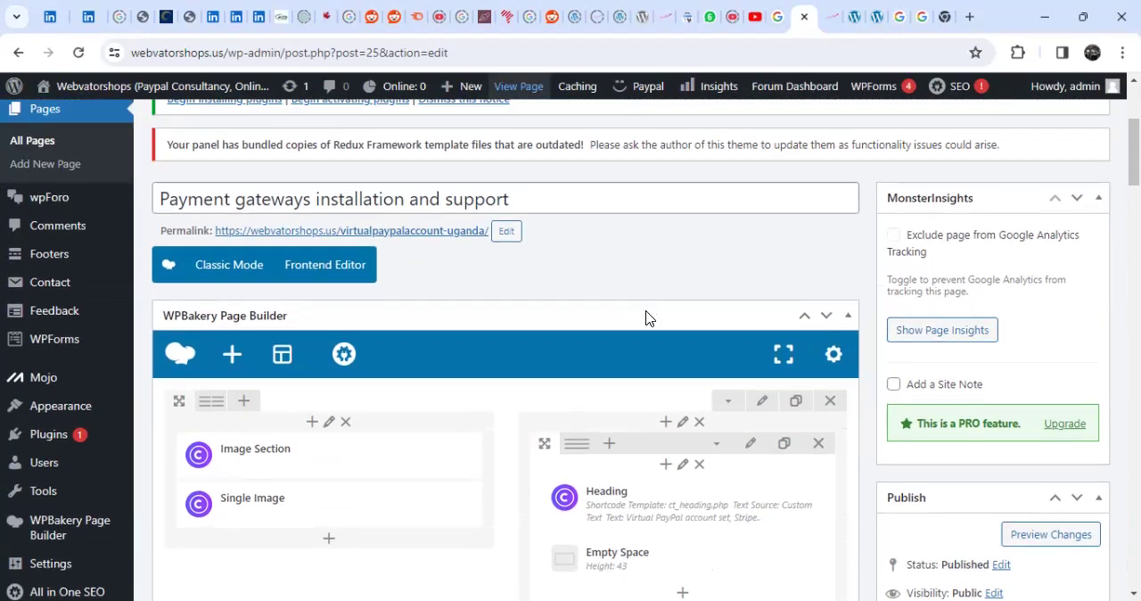
pyautogui.scroll(-2, 646, 319)
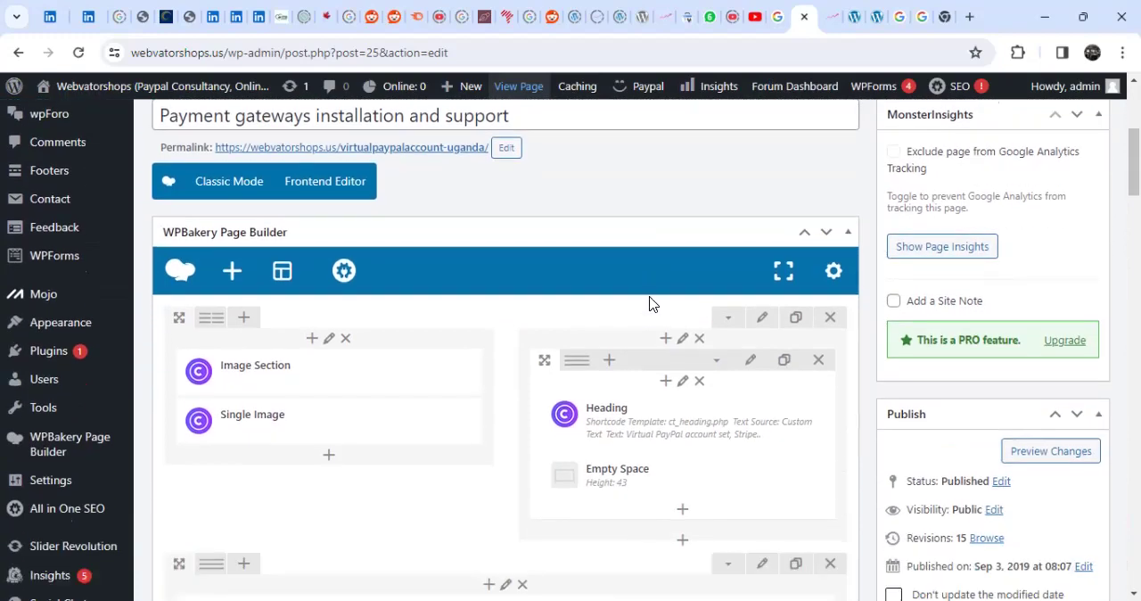
pyautogui.click(830, 16)
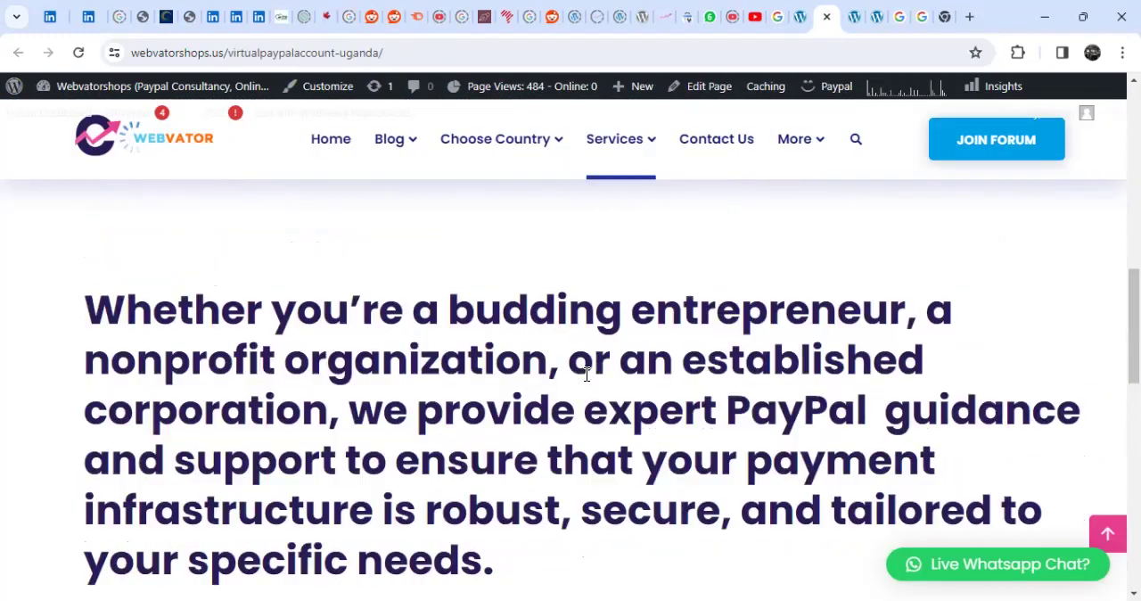
pyautogui.scroll(-12, 587, 374)
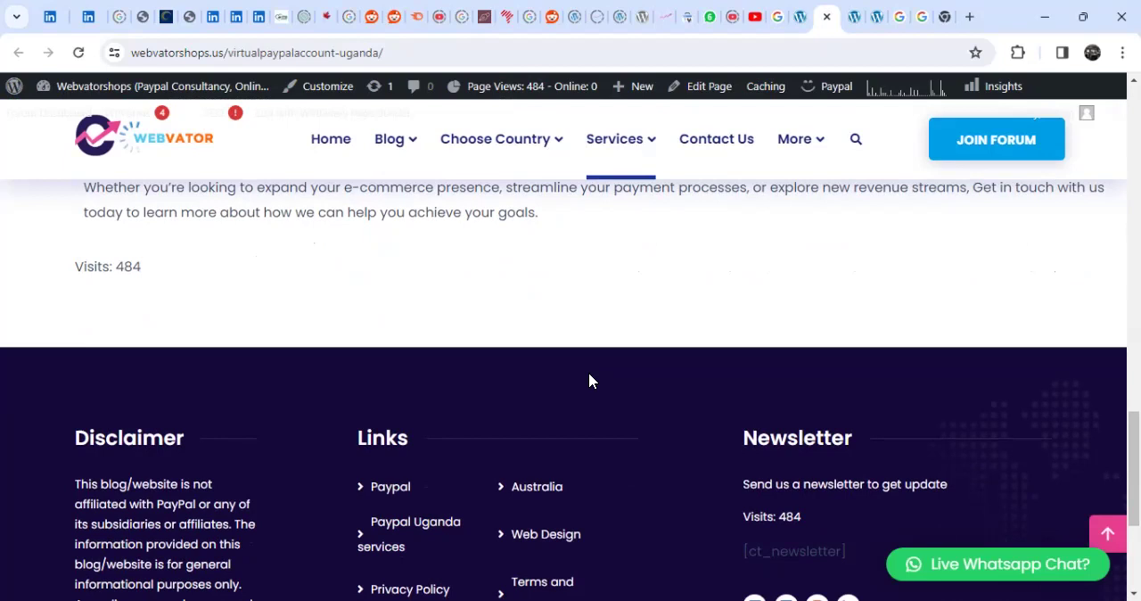
pyautogui.scroll(6, 589, 373)
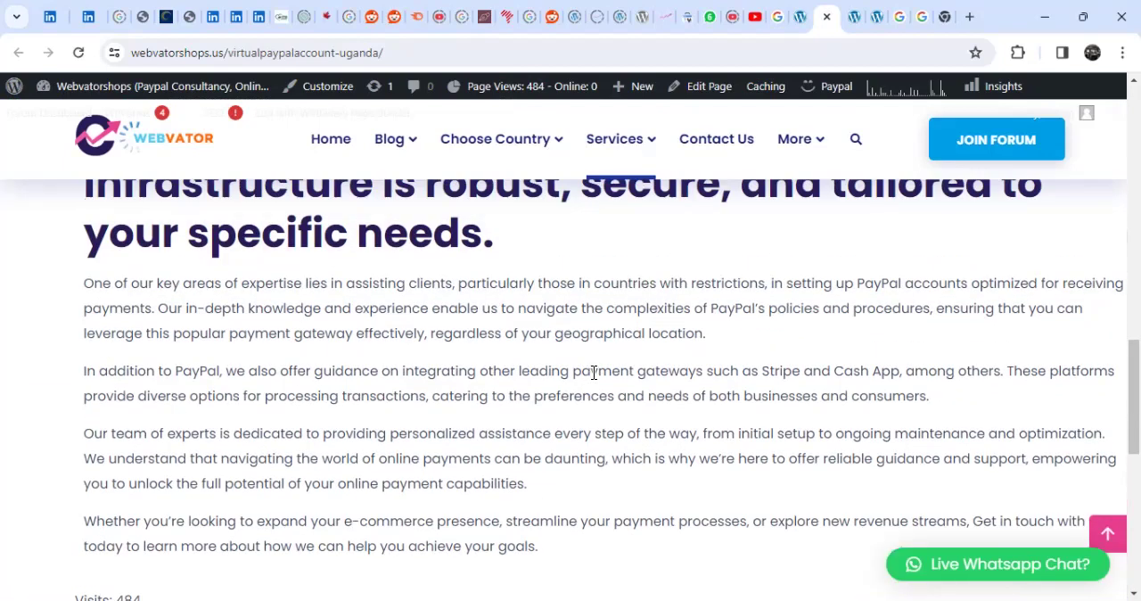
# - Review the builder sections, text block and publishing details of the Payment gateways installation and support page in the editor
pyautogui.click(800, 19)
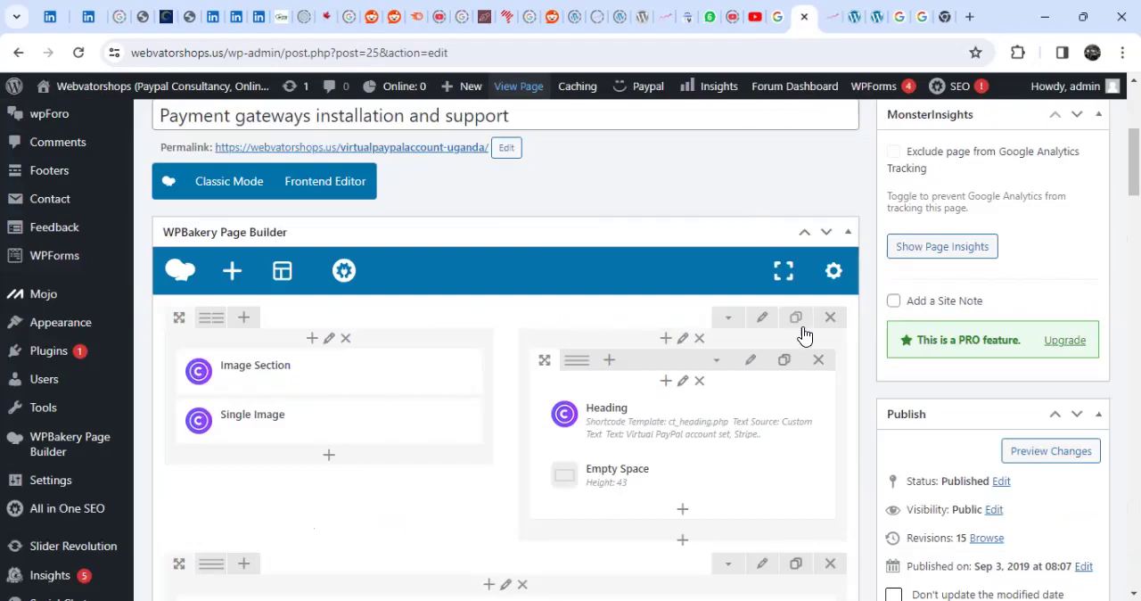
pyautogui.scroll(3, 800, 330)
pyautogui.scroll(-2, 801, 334)
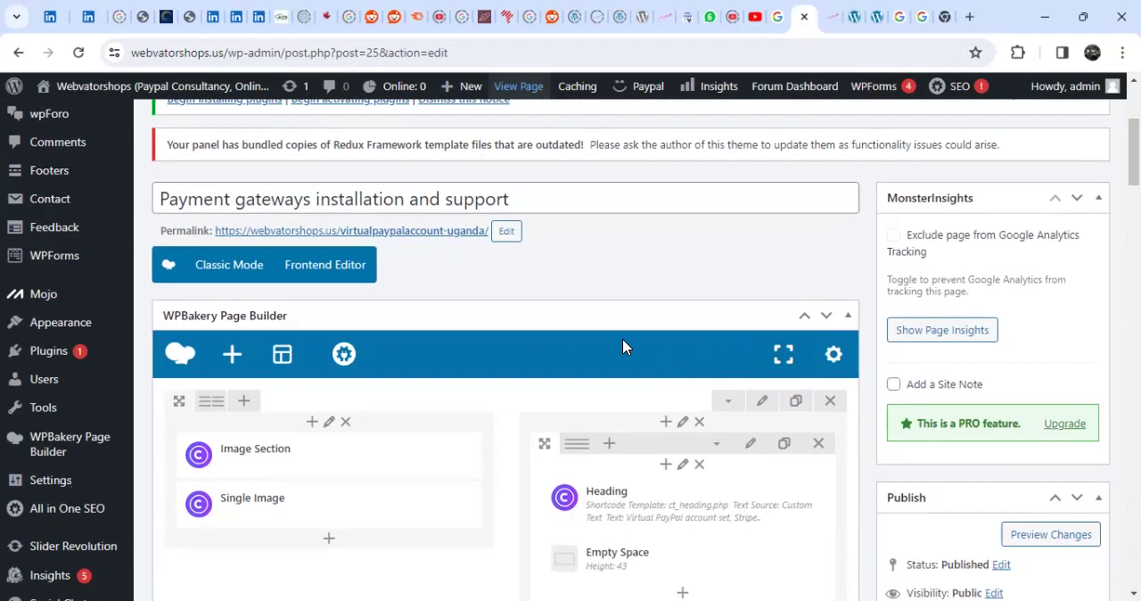
pyautogui.scroll(2, 623, 346)
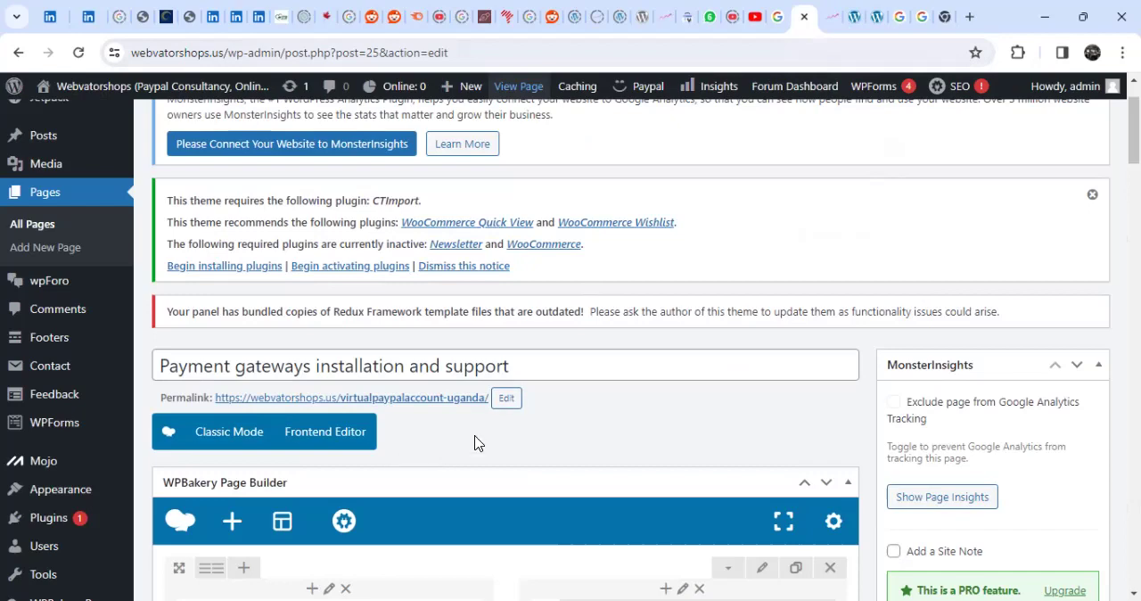
pyautogui.scroll(-3, 604, 449)
pyautogui.scroll(-5, 575, 471)
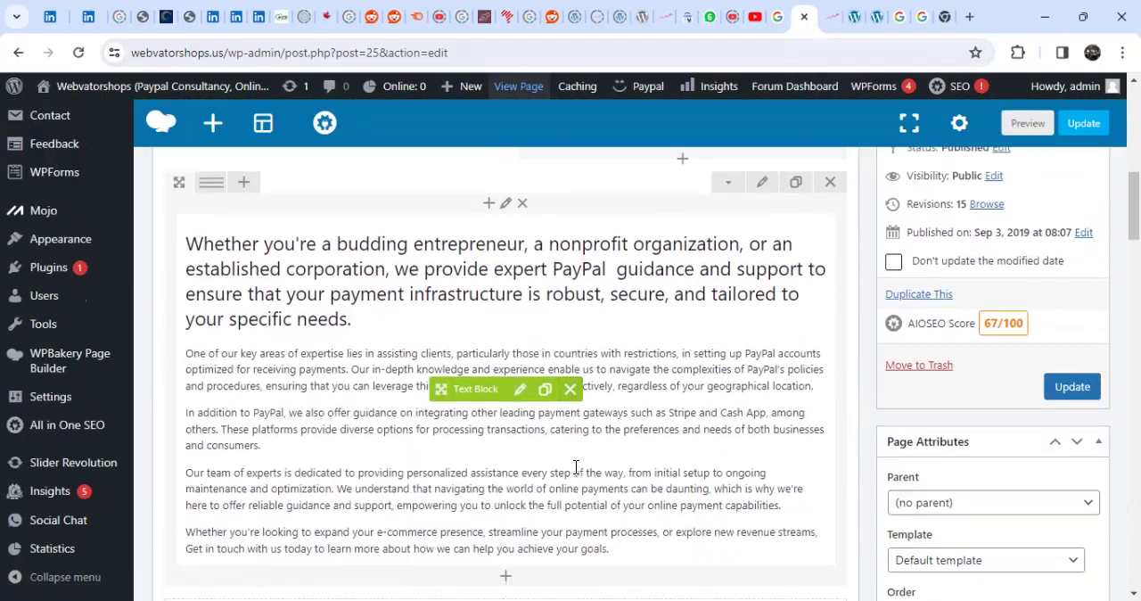
pyautogui.scroll(4, 611, 464)
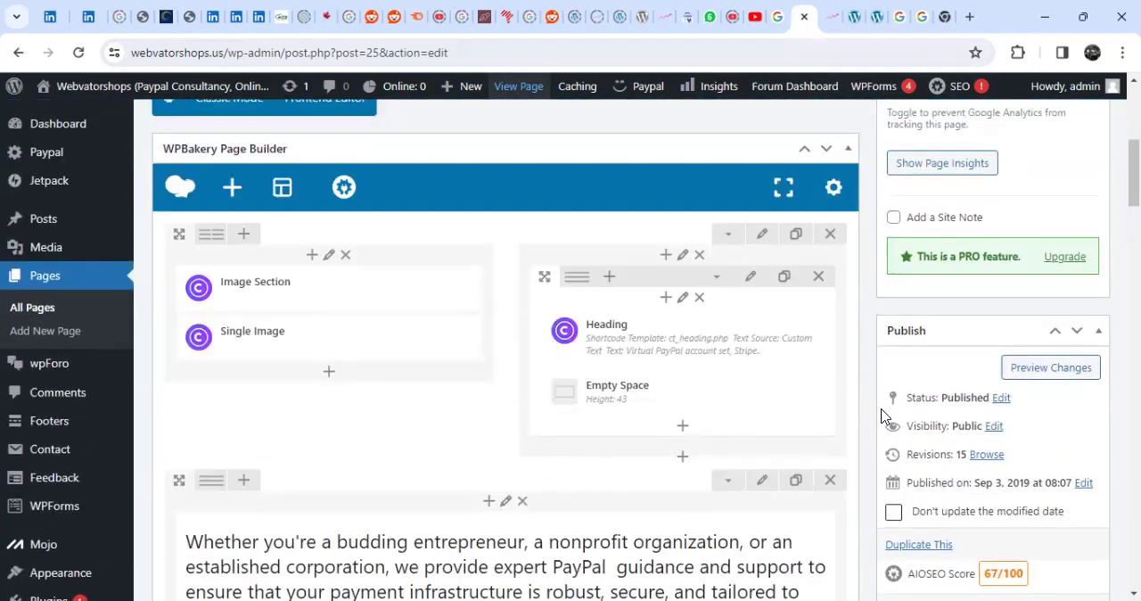
pyautogui.scroll(2, 570, 348)
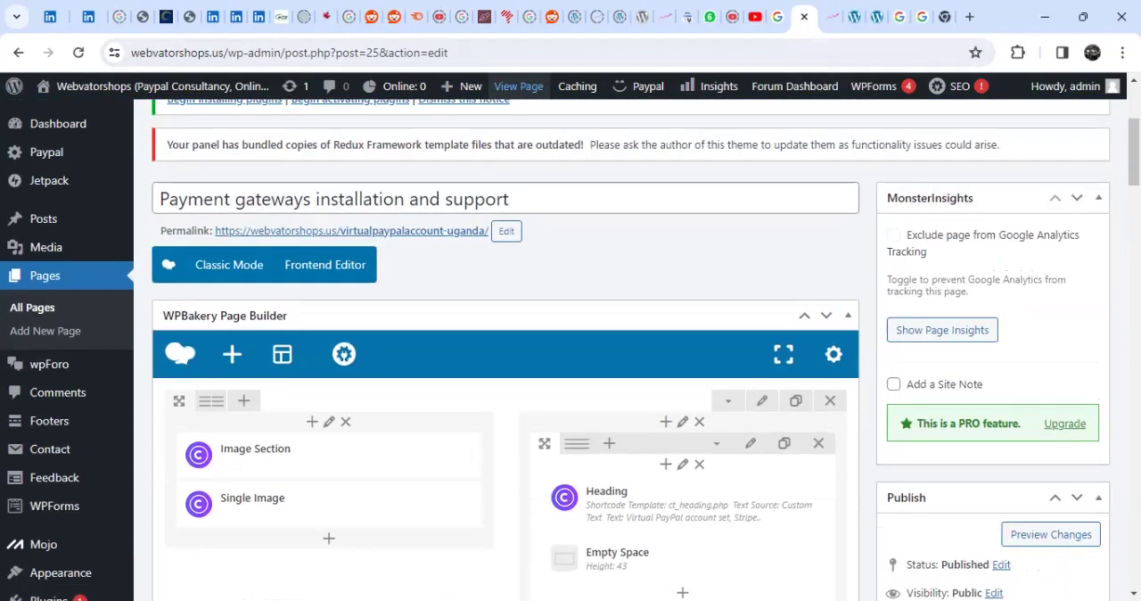
pyautogui.scroll(-3, 1040, 318)
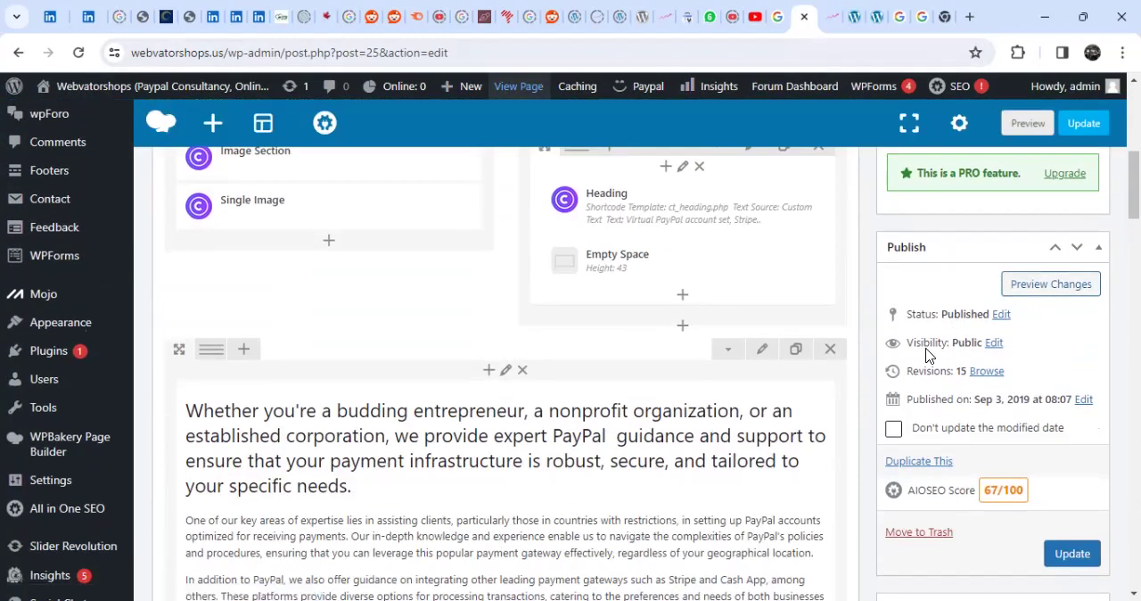
# - Open the page's revision history in a separate browser tab and switch to it
pyautogui.moveTo(932, 372); pyautogui.dragTo(943, 373)
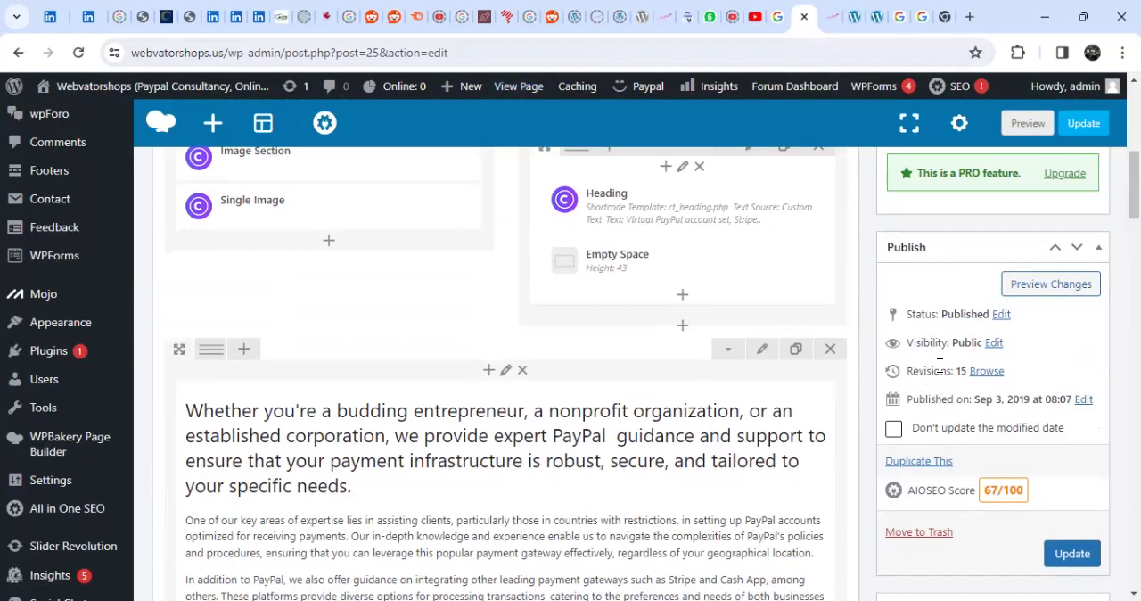
pyautogui.rightClick(992, 375)
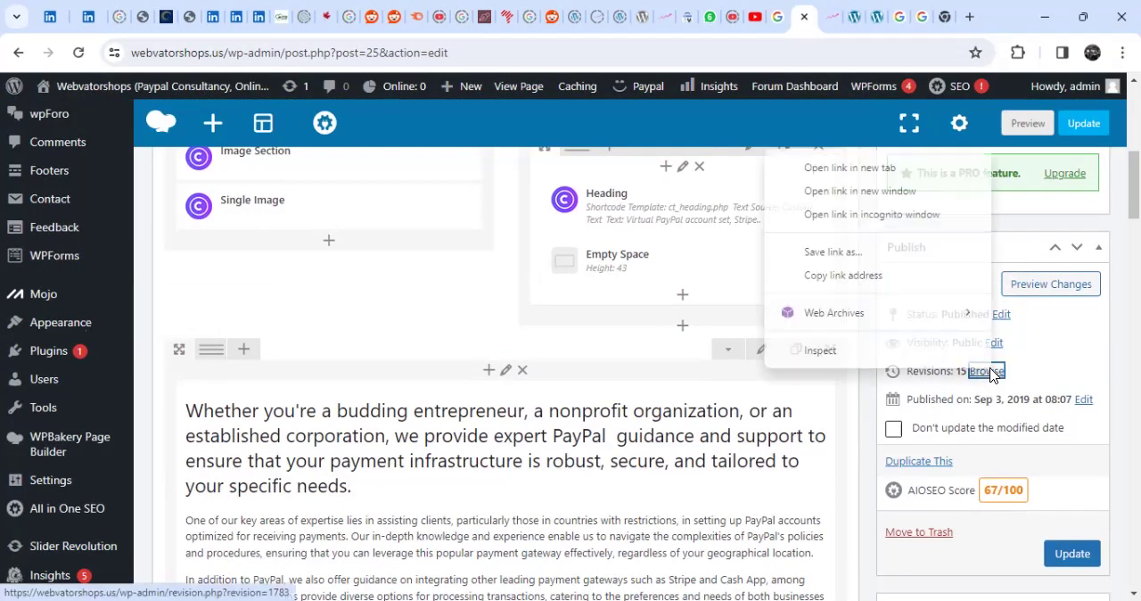
pyautogui.click(878, 168)
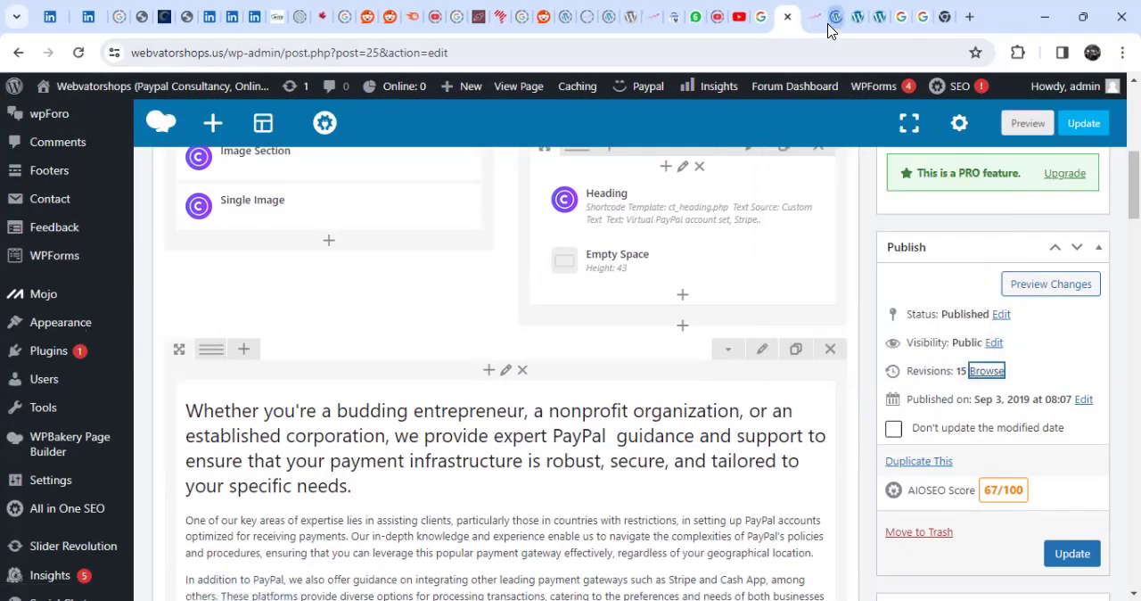
pyautogui.rightClick(996, 375)
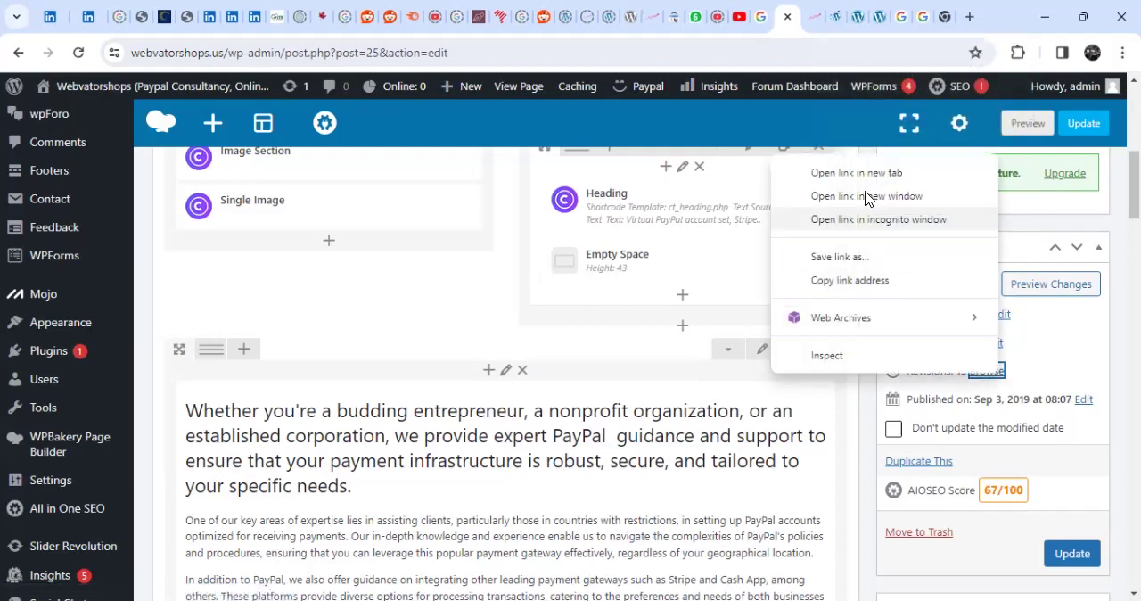
pyautogui.click(836, 18)
pyautogui.scroll(-3, 596, 435)
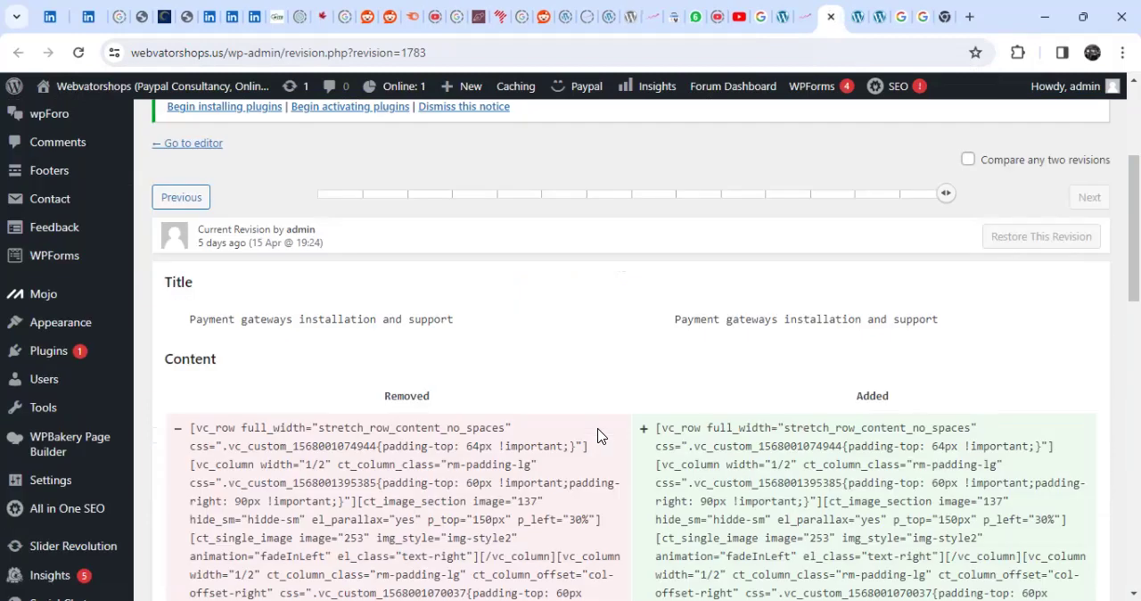
# - Load the page revision from 18 Jan @ 11:17 and check its content against the current version in the editor
pyautogui.scroll(1, 598, 435)
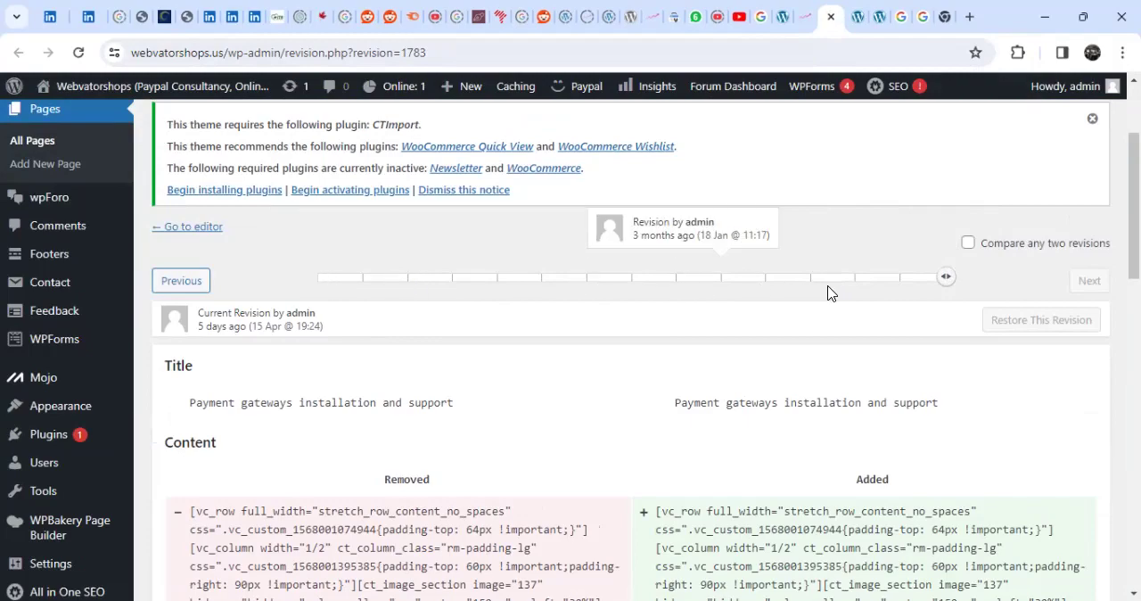
pyautogui.scroll(-5, 598, 395)
pyautogui.scroll(2, 598, 395)
pyautogui.scroll(5, 598, 395)
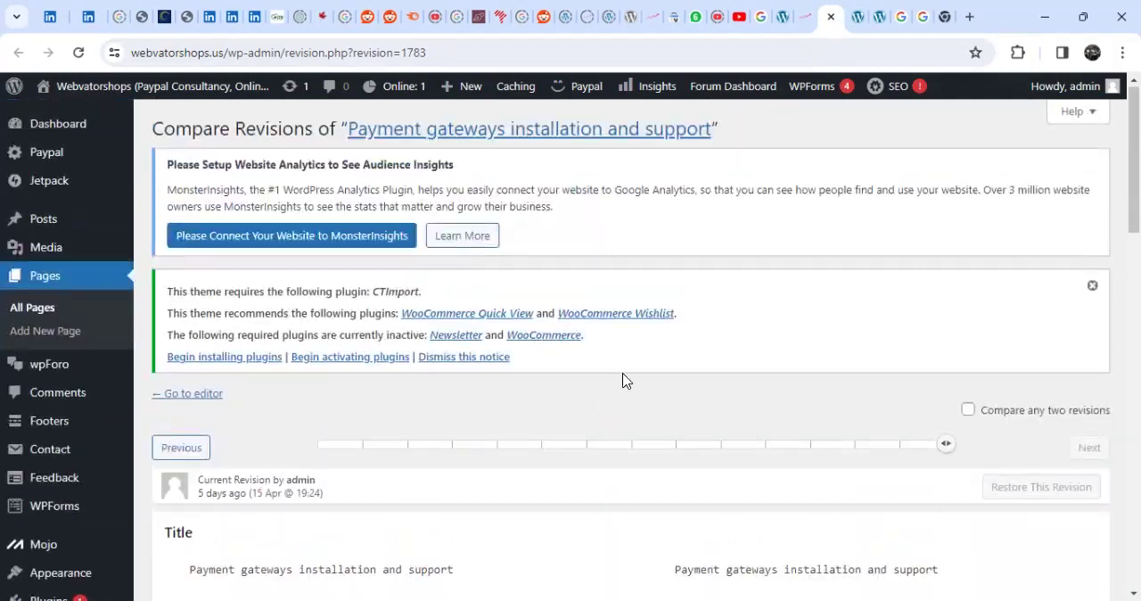
pyautogui.scroll(-2, 624, 381)
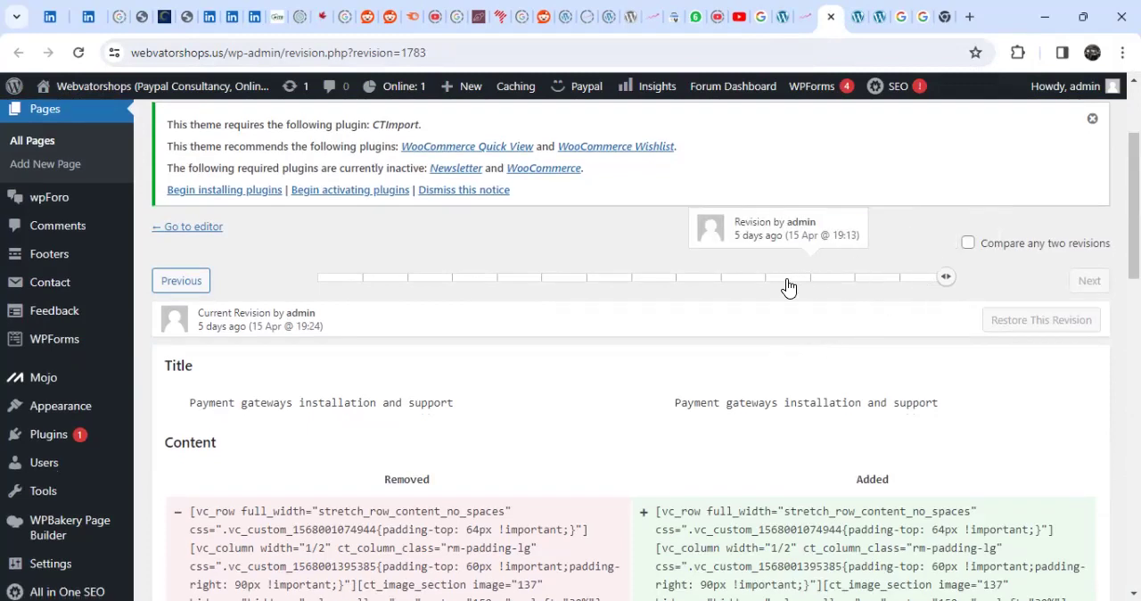
pyautogui.click(739, 284)
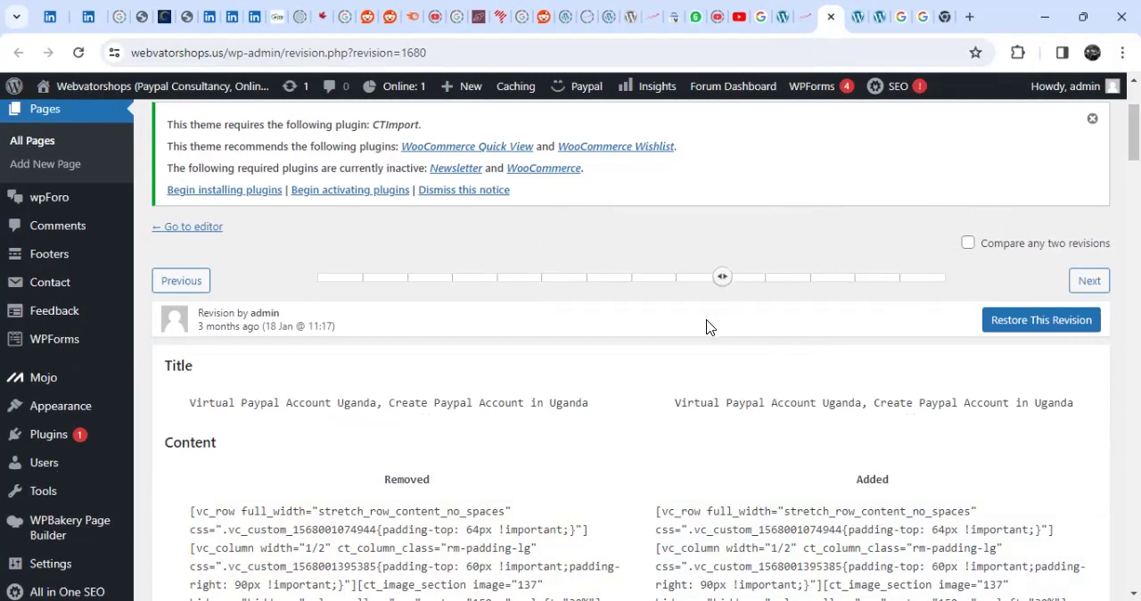
pyautogui.scroll(-2, 723, 294)
pyautogui.scroll(1, 716, 328)
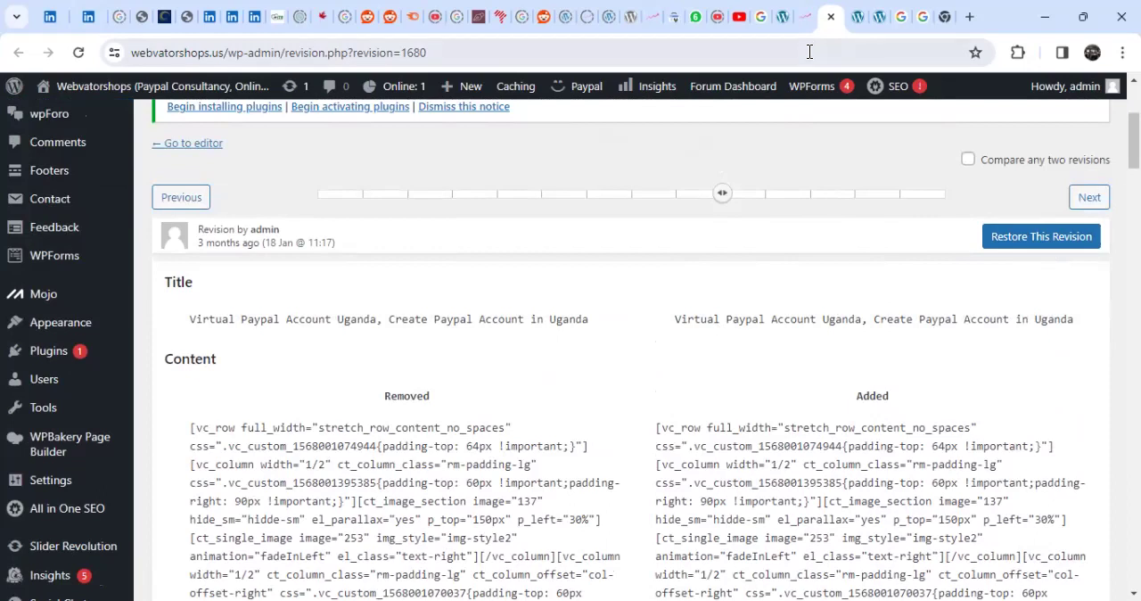
pyautogui.click(784, 17)
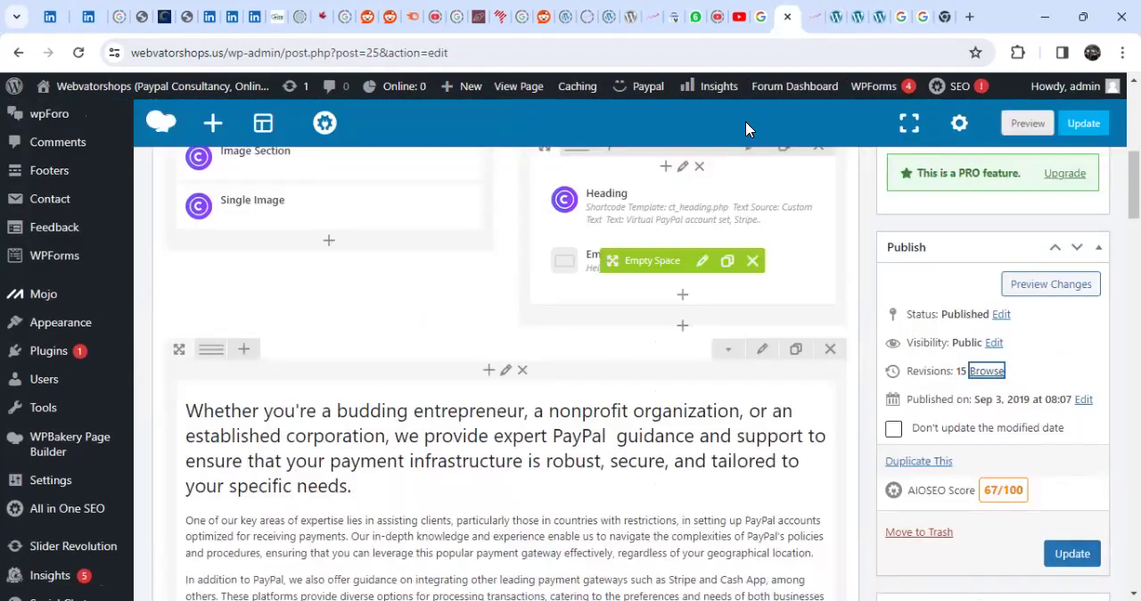
pyautogui.click(814, 17)
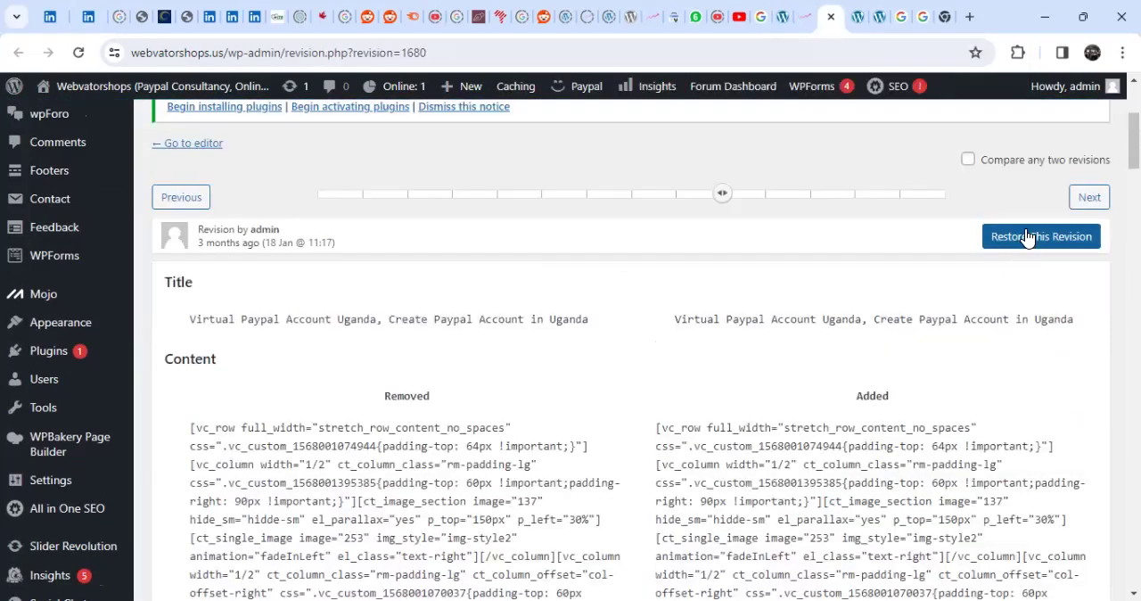
pyautogui.scroll(-10, 838, 432)
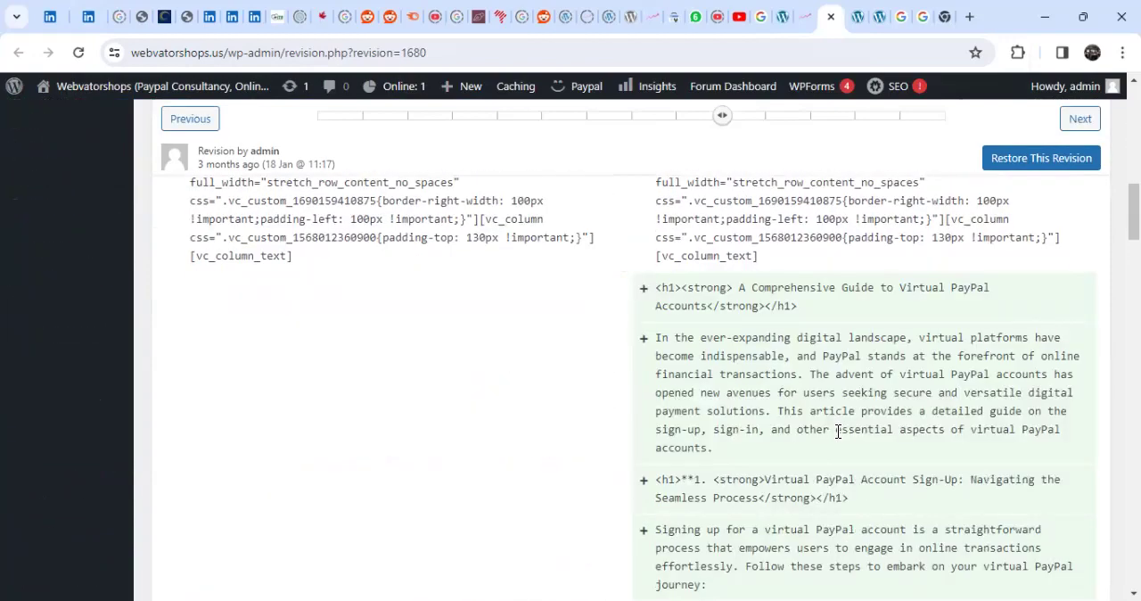
pyautogui.moveTo(646, 291); pyautogui.dragTo(921, 595)
pyautogui.scroll(7, 864, 421)
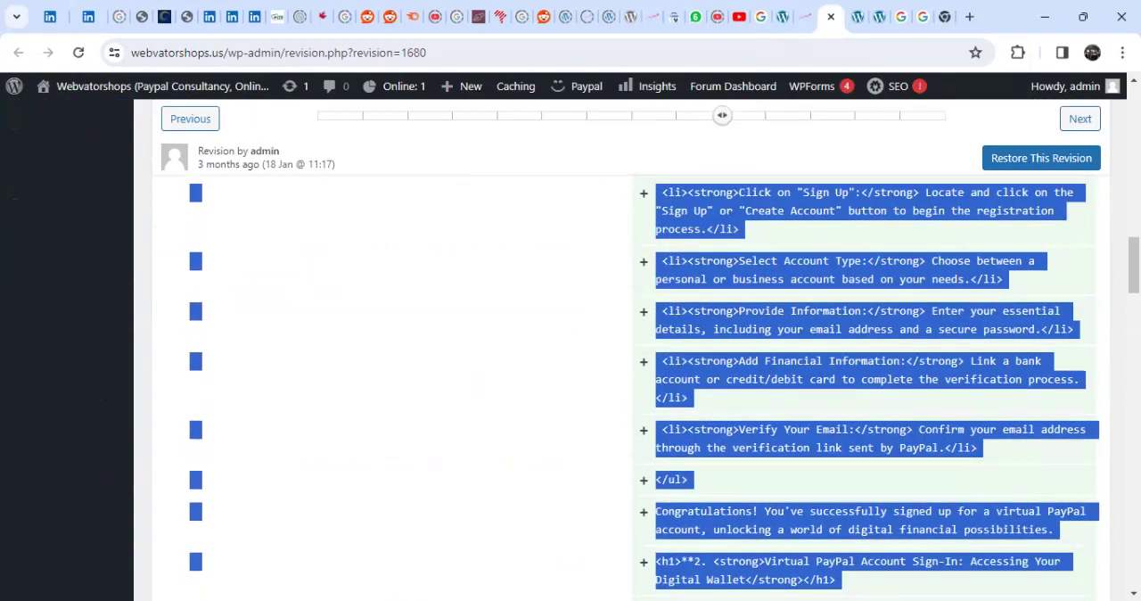
pyautogui.scroll(-6, 928, 364)
pyautogui.scroll(1, 913, 366)
pyautogui.click(938, 307)
pyautogui.scroll(3, 854, 350)
pyautogui.scroll(15, 852, 354)
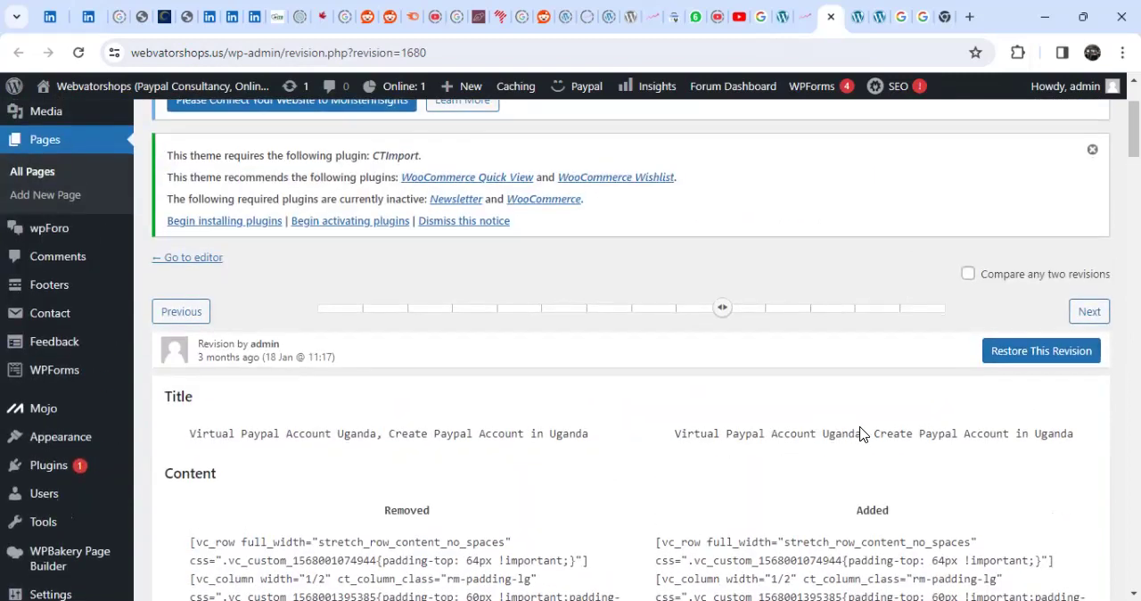
# - Copy the revision's added content, from the "A Comprehensive Guide to Virtual PayPal Accounts" heading to the "digital economy" paragraph, into a new page's body
pyautogui.scroll(-10, 869, 432)
pyautogui.scroll(-1, 862, 434)
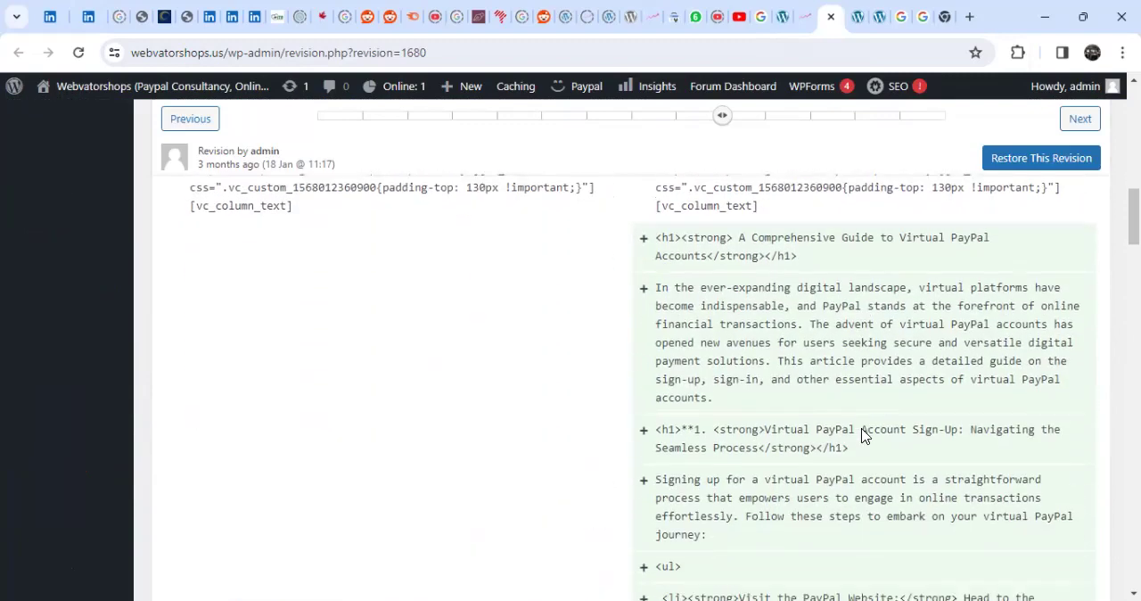
pyautogui.moveTo(657, 328); pyautogui.dragTo(1017, 423)
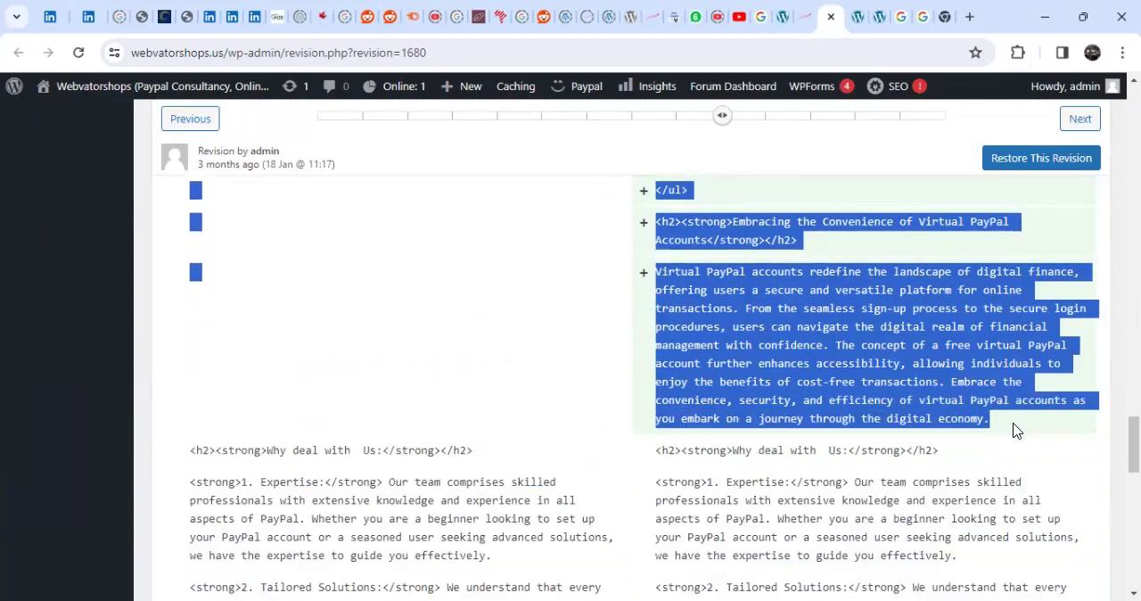
pyautogui.rightClick(798, 304)
pyautogui.click(521, 313)
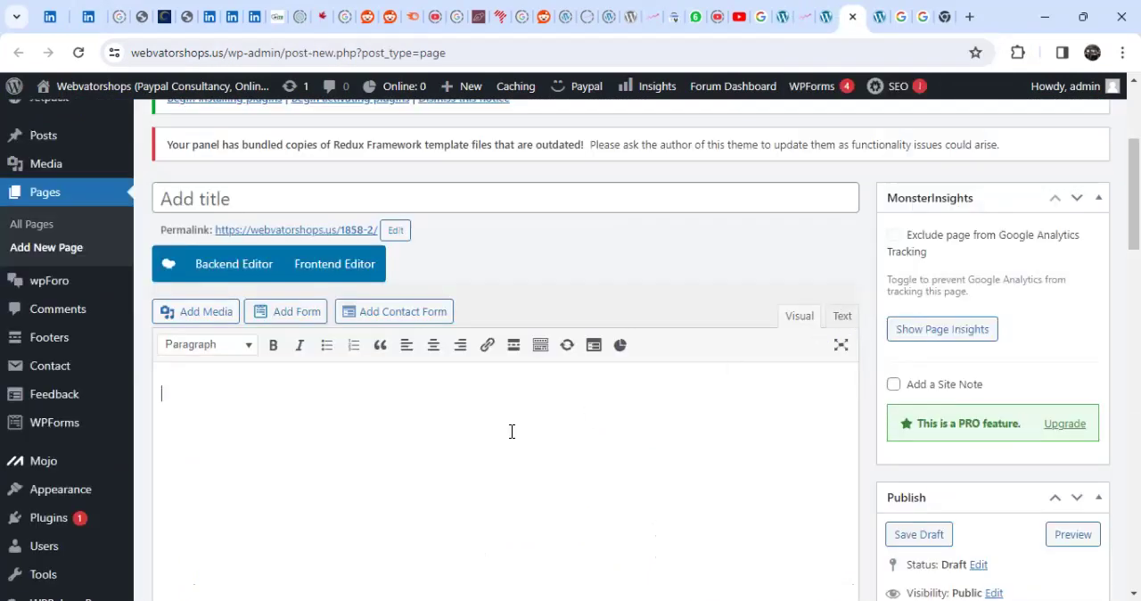
pyautogui.scroll(15, 505, 369)
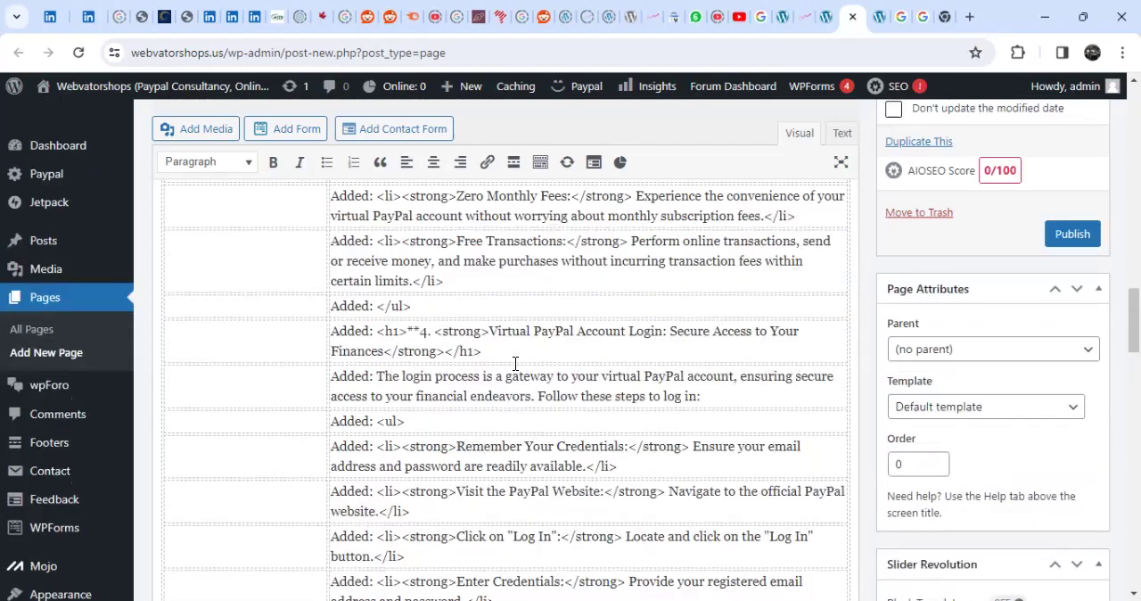
pyautogui.scroll(10, 624, 361)
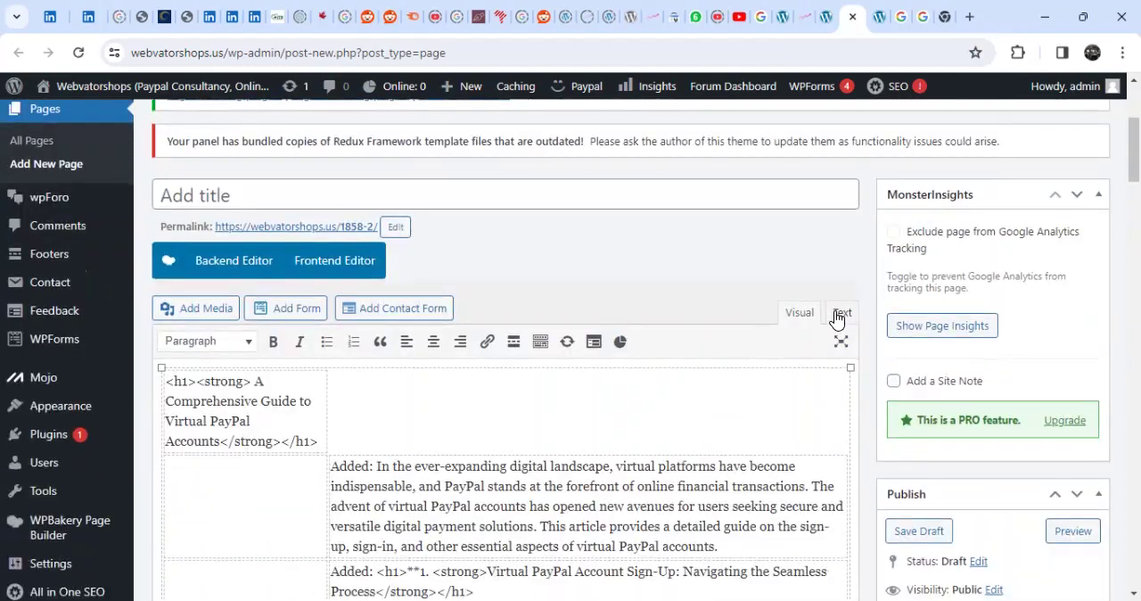
# - Replace the pasted table code in the new page's body with the copied article as HTML source, and return to the visual view
pyautogui.click(841, 313)
pyautogui.hotkey('ctrl', 'a')
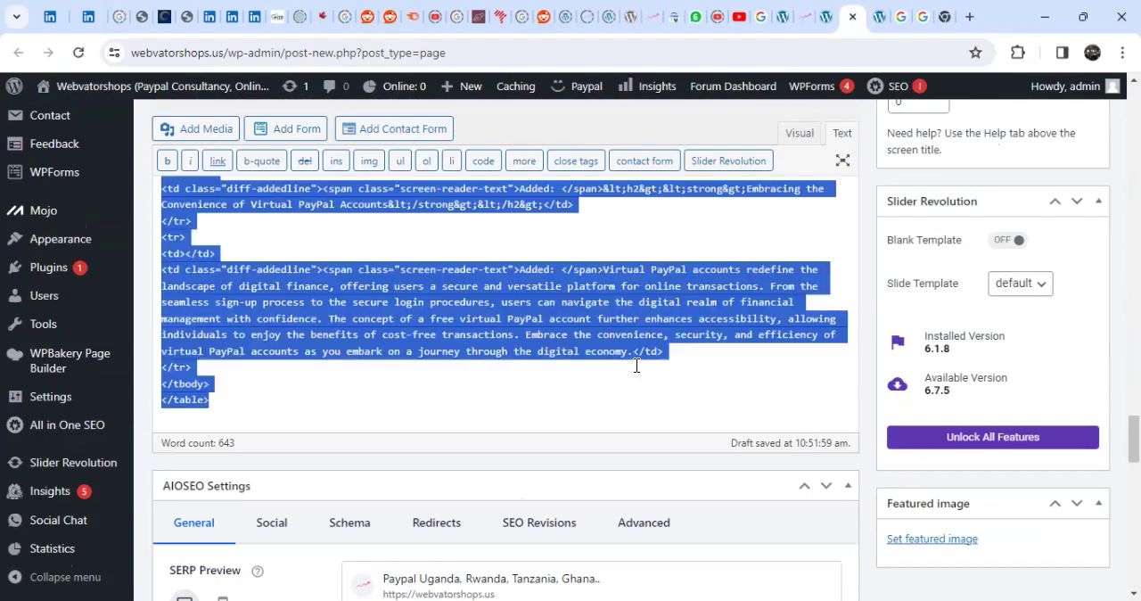
pyautogui.hotkey('ctrl', 'v')
pyautogui.scroll(10, 628, 373)
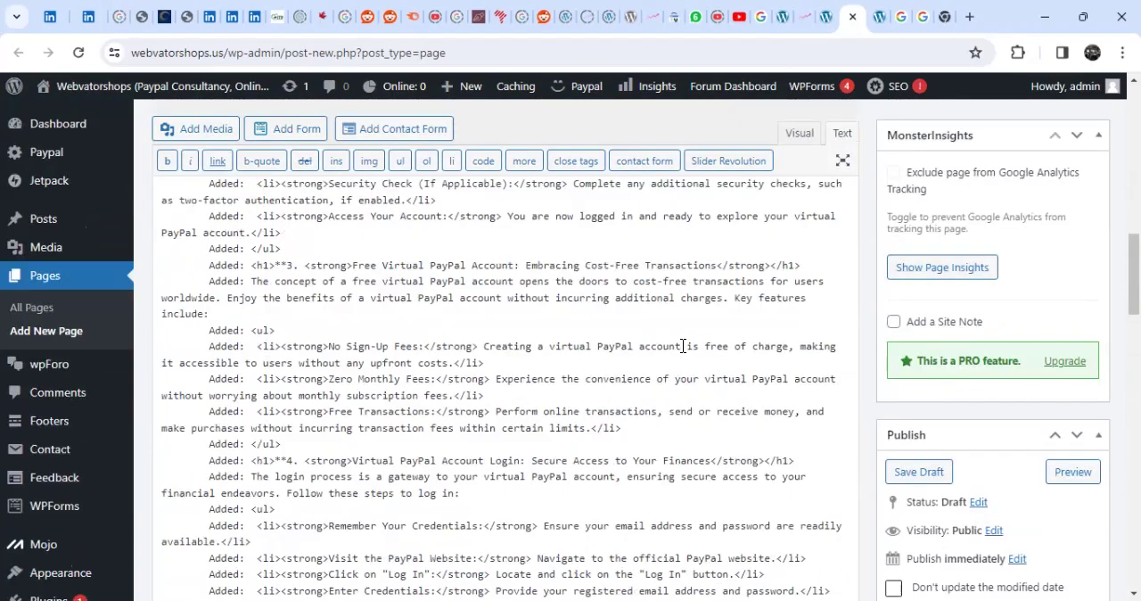
pyautogui.click(799, 134)
# - Delete the two "Added:" lines above the "Free Virtual PayPal Account" heading and the asterisks before its number 3
pyautogui.scroll(10, 536, 392)
pyautogui.scroll(8, 537, 392)
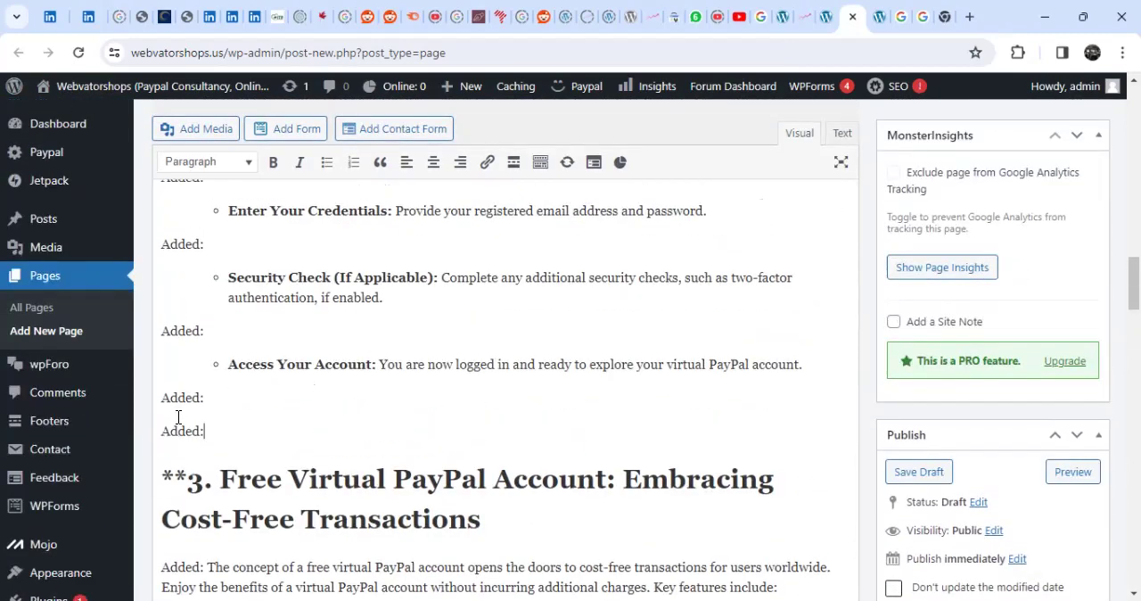
pyautogui.keyDown('shift'); pyautogui.click(162, 393); pyautogui.keyUp('shift')
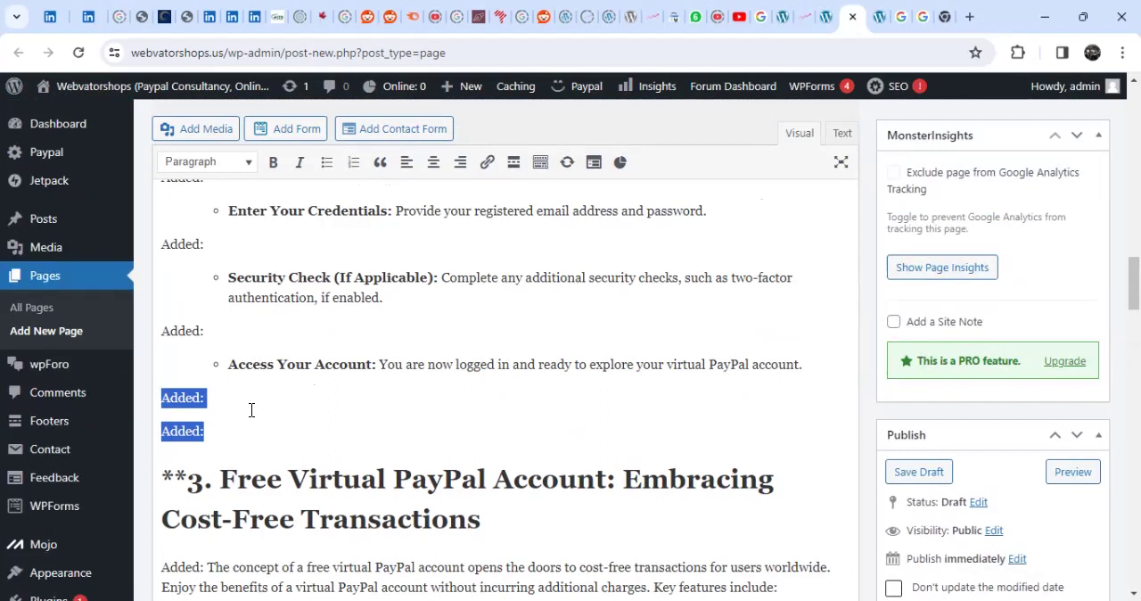
pyautogui.press('BackSpace')
pyautogui.click(187, 443)
pyautogui.press('BackSpace')
pyautogui.press('BackSpace')
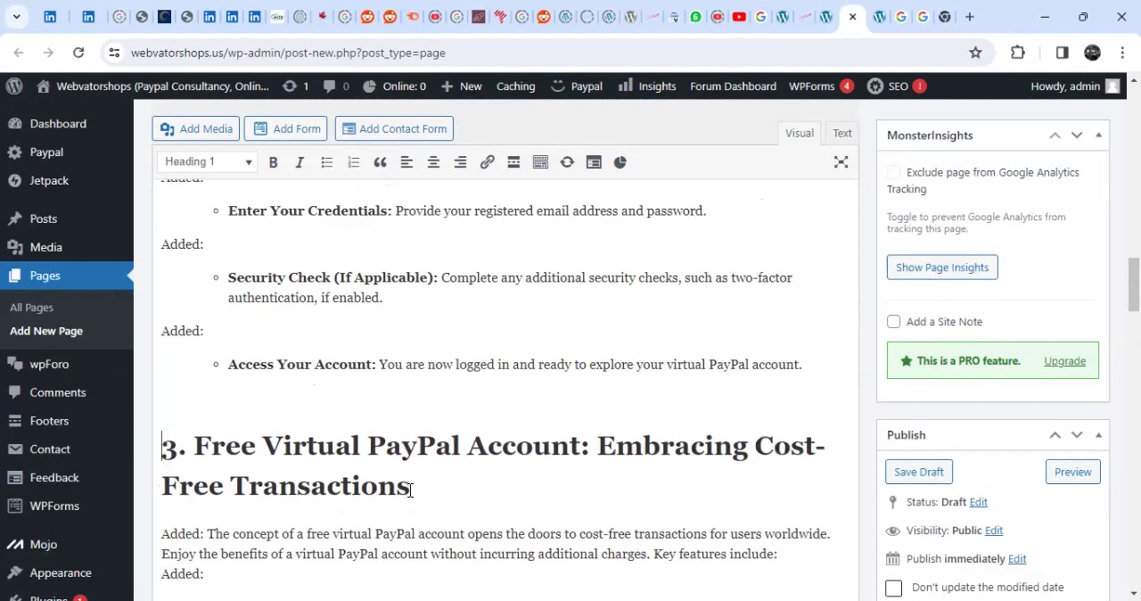
# - Delete the "Added:" labels directly above and below the "No Sign-Up Fees" bullet in section 3
pyautogui.moveTo(449, 497); pyautogui.dragTo(268, 466)
pyautogui.scroll(-2, 208, 442)
pyautogui.moveTo(180, 283); pyautogui.dragTo(416, 396)
pyautogui.click(401, 400)
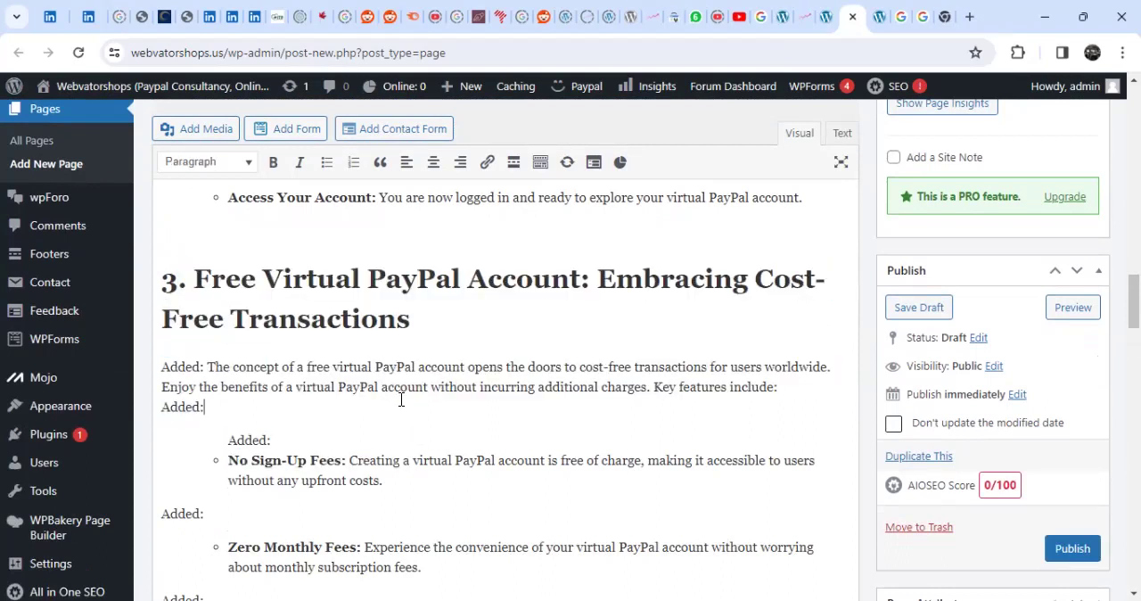
pyautogui.moveTo(280, 443); pyautogui.dragTo(160, 434)
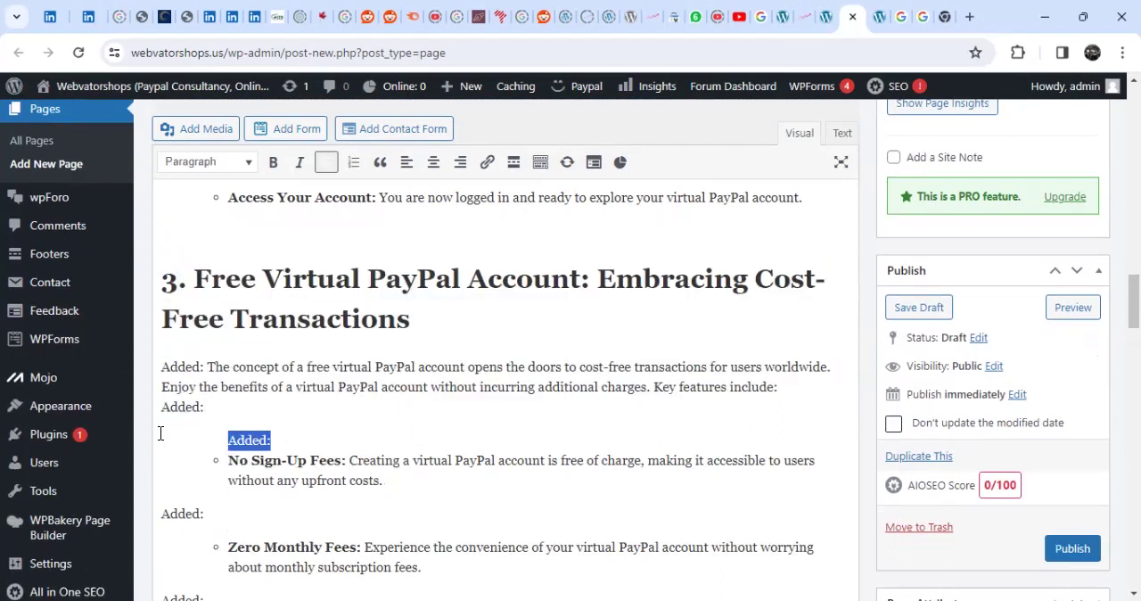
pyautogui.press('BackSpace')
pyautogui.moveTo(224, 518); pyautogui.dragTo(161, 515)
pyautogui.press('BackSpace')
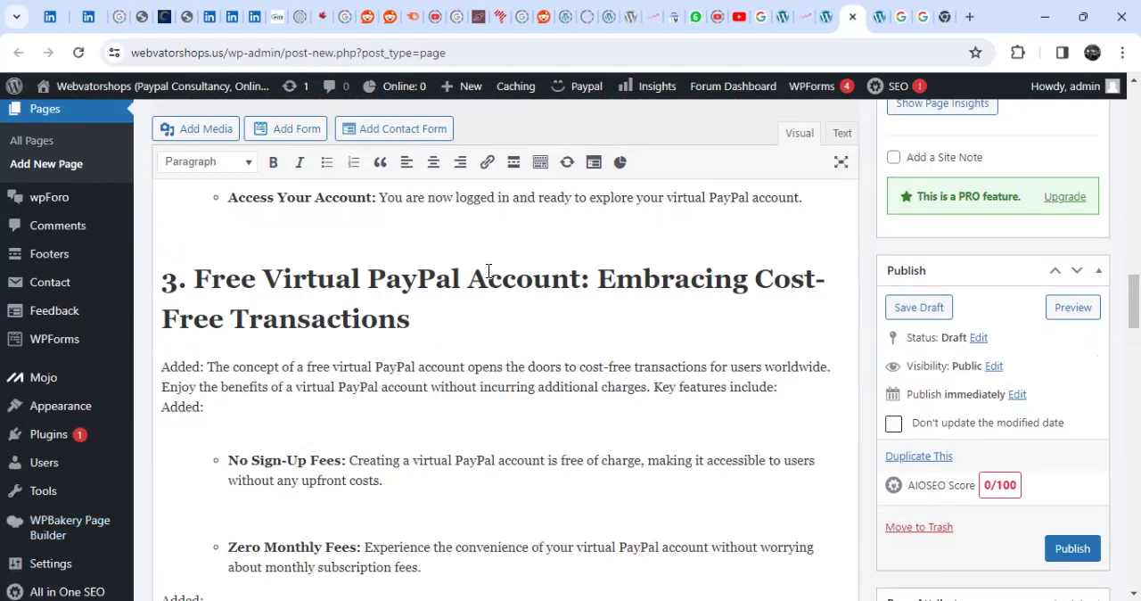
# - Compare the existing page's text block and publishing details with the recovered article in the new page draft
pyautogui.click(825, 18)
pyautogui.click(788, 17)
pyautogui.scroll(-3, 528, 505)
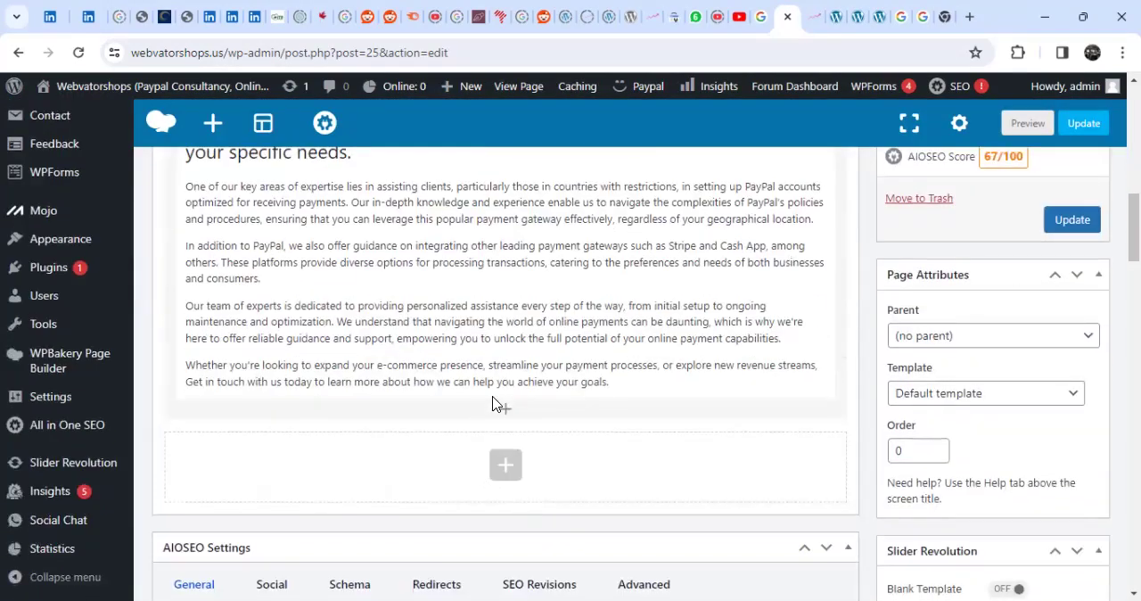
pyautogui.scroll(4, 687, 339)
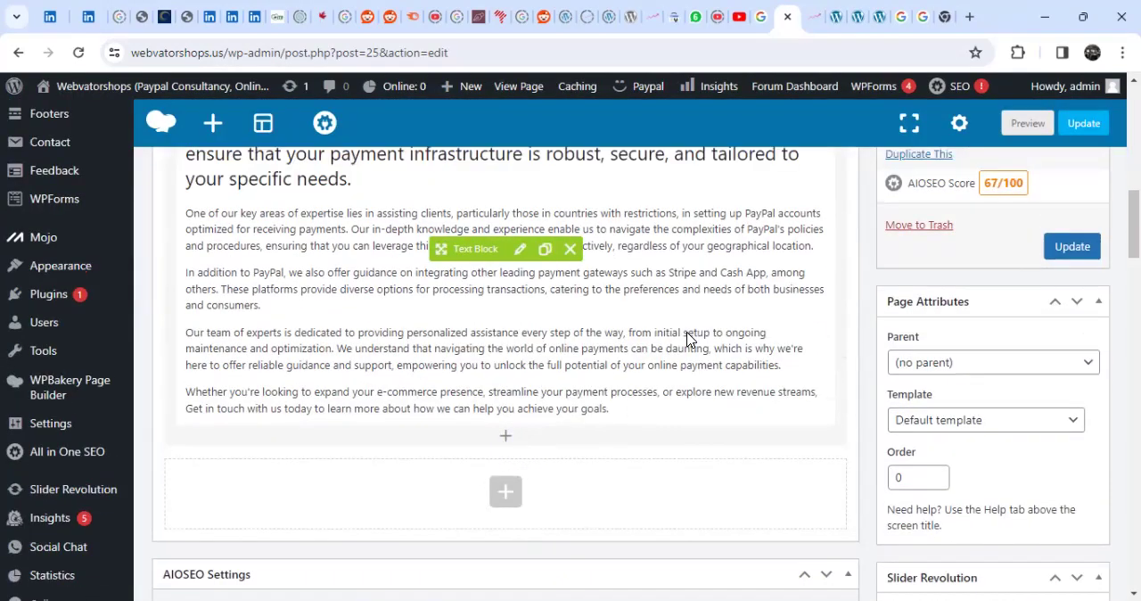
pyautogui.click(854, 16)
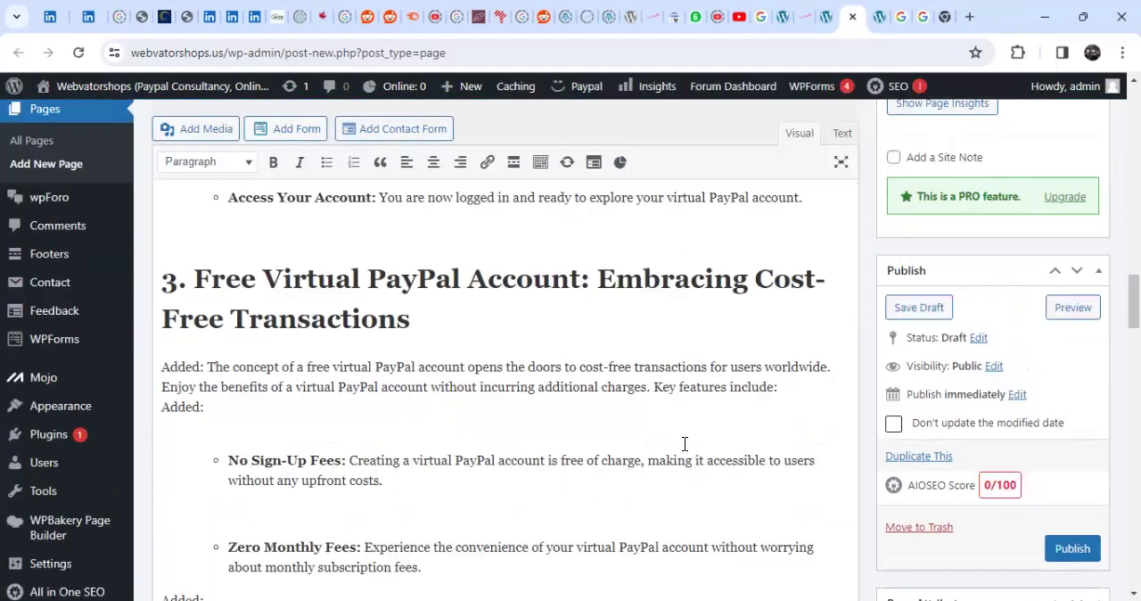
pyautogui.click(782, 17)
pyautogui.scroll(-6, 523, 433)
pyautogui.scroll(5, 525, 425)
pyautogui.scroll(-1, 538, 418)
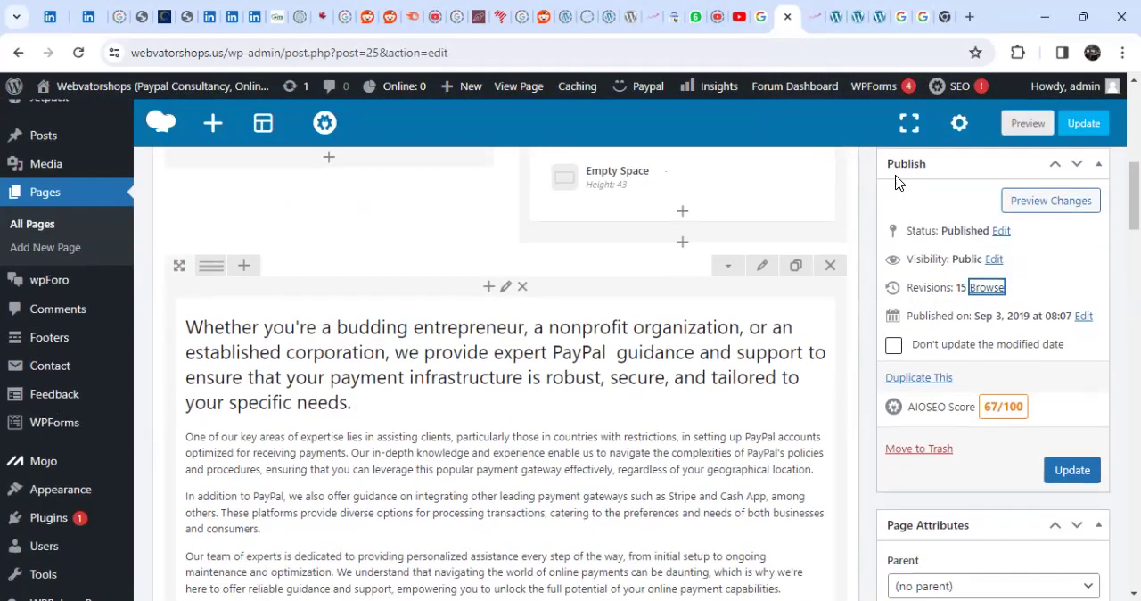
pyautogui.click(857, 17)
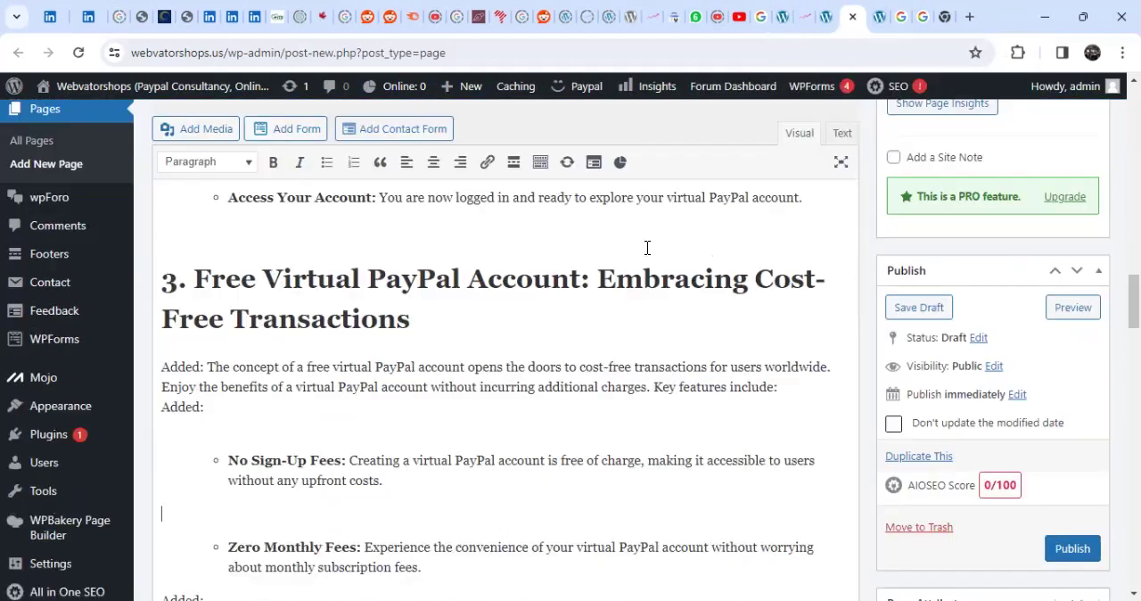